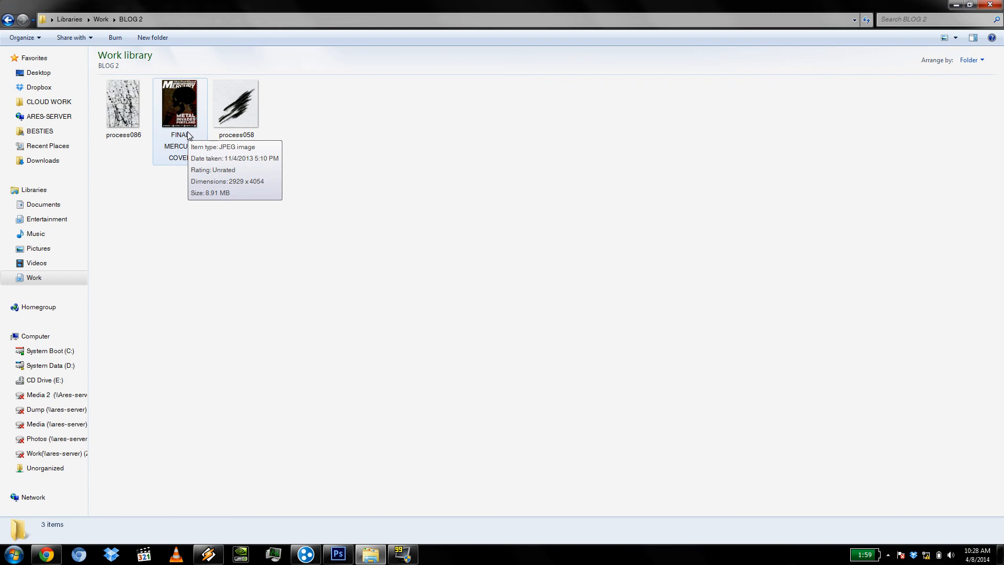
View the FINAL MERCURY COVER image, examine the skull's brush textures up close, and close the viewer.
double_click(190, 136)
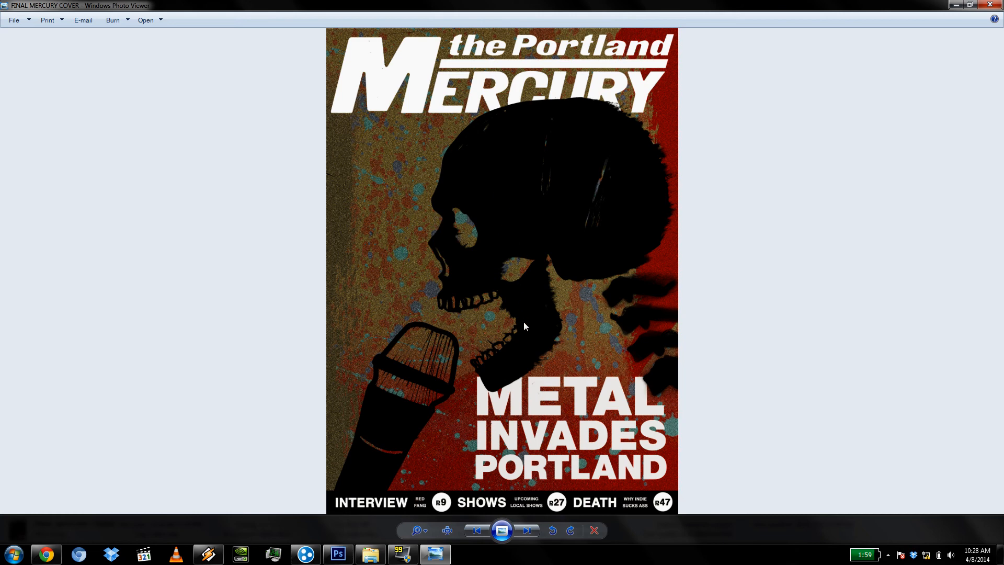
scroll(657, 202, "up", 4)
left_click_drag(638, 165, 694, 201)
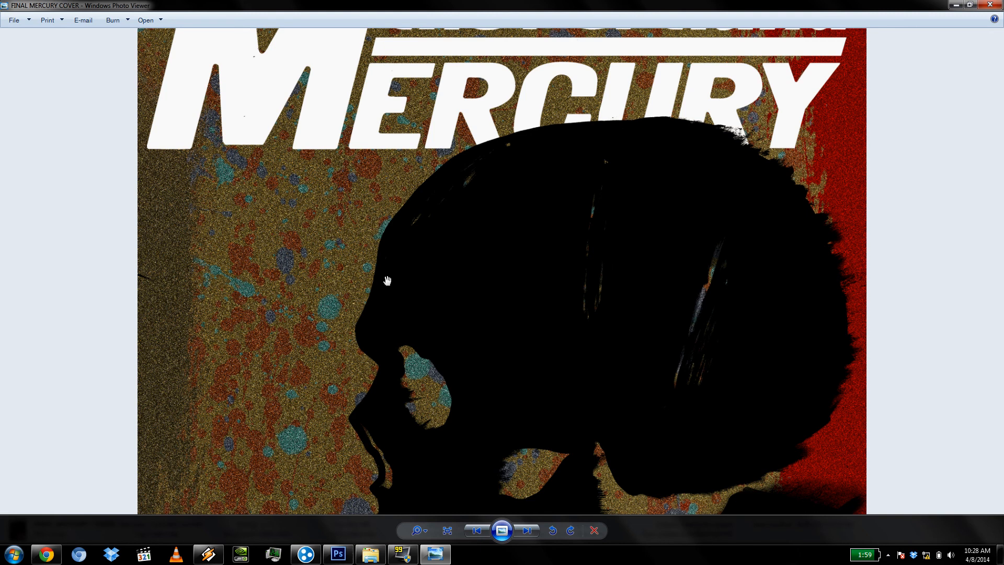
scroll(384, 286, "down", 4)
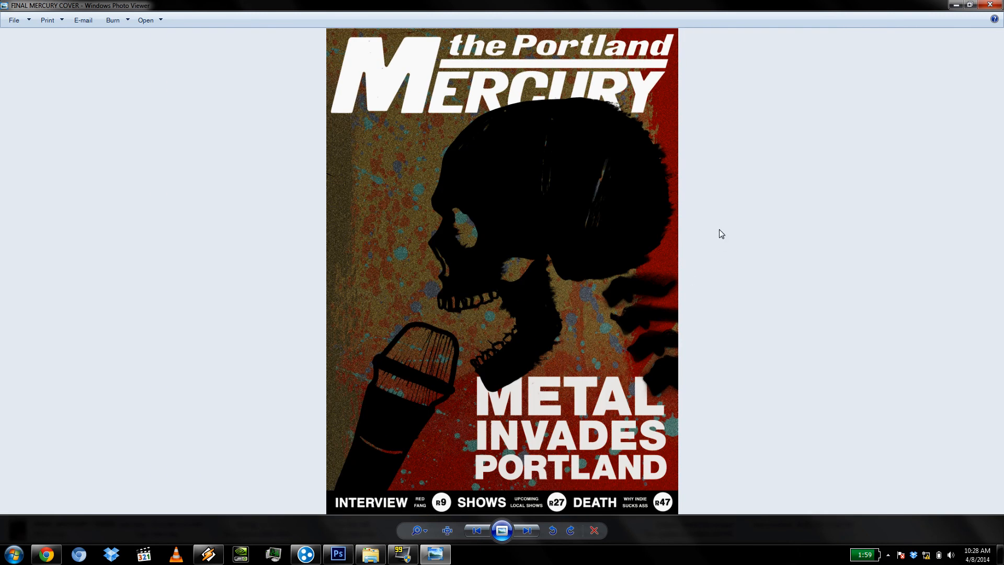
left_click(988, 5)
Open process058 in Photoshop and add a Levels adjustment layer with the white input level at 161.
mouse_move(237, 110)
left_mouse_down()
mouse_move(337, 553)
mouse_move(279, 296)
left_mouse_up()
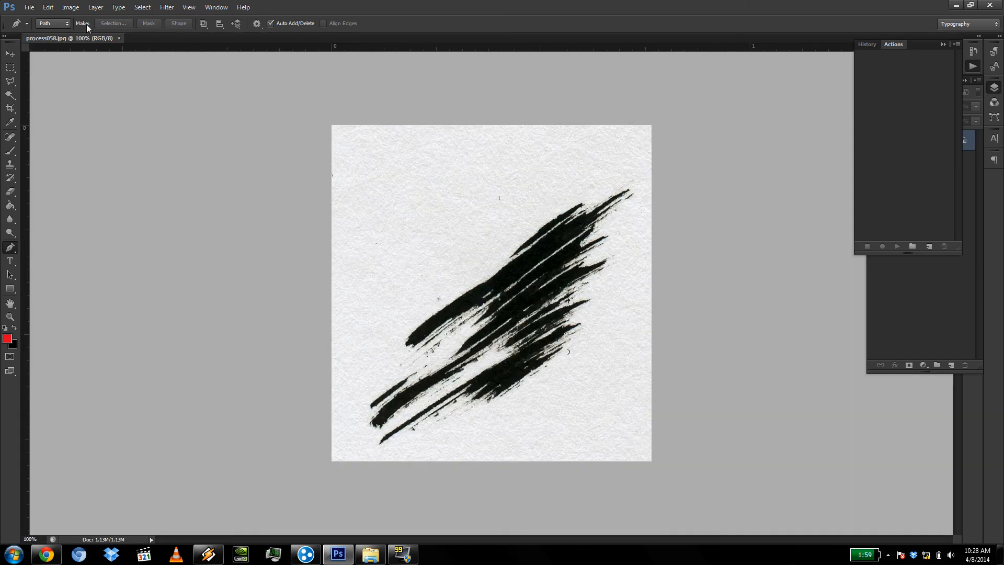
left_click(95, 7)
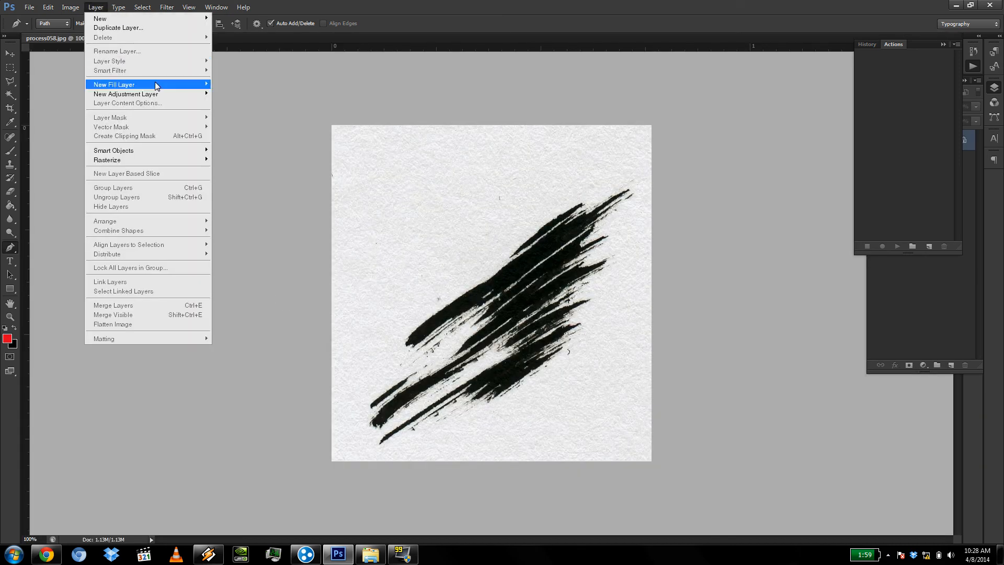
mouse_move(184, 95)
left_click(231, 103)
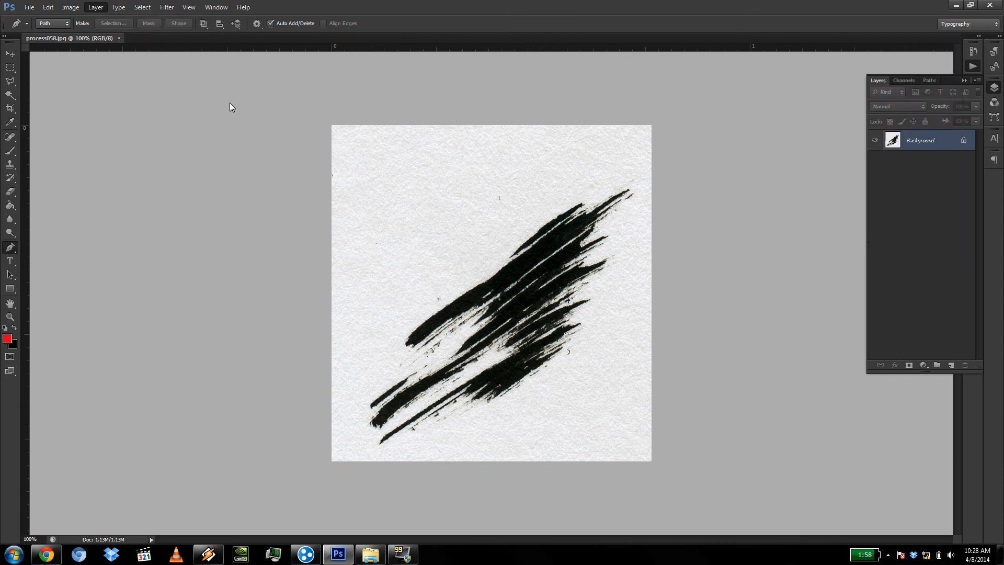
left_click(506, 151)
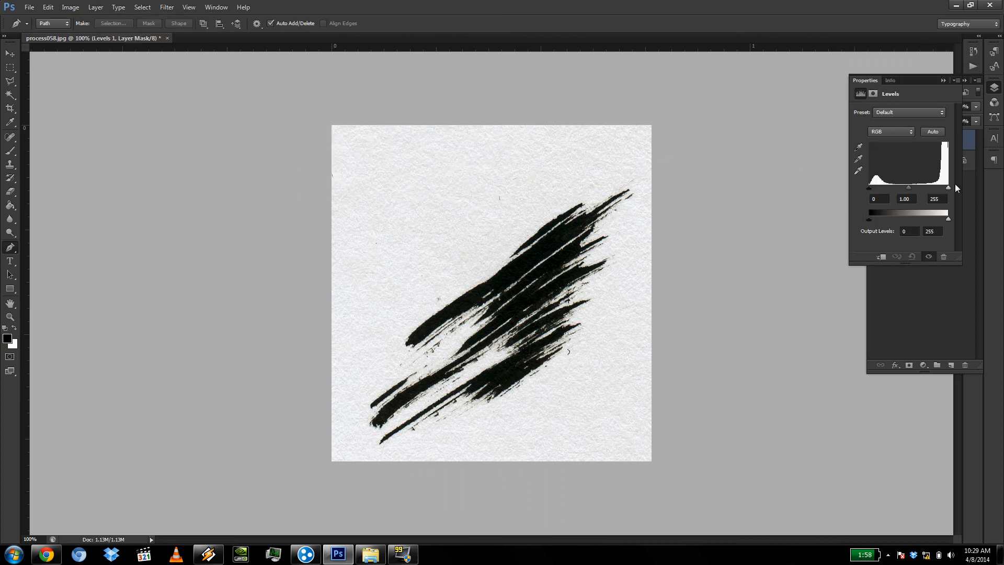
left_click_drag(948, 187, 919, 189)
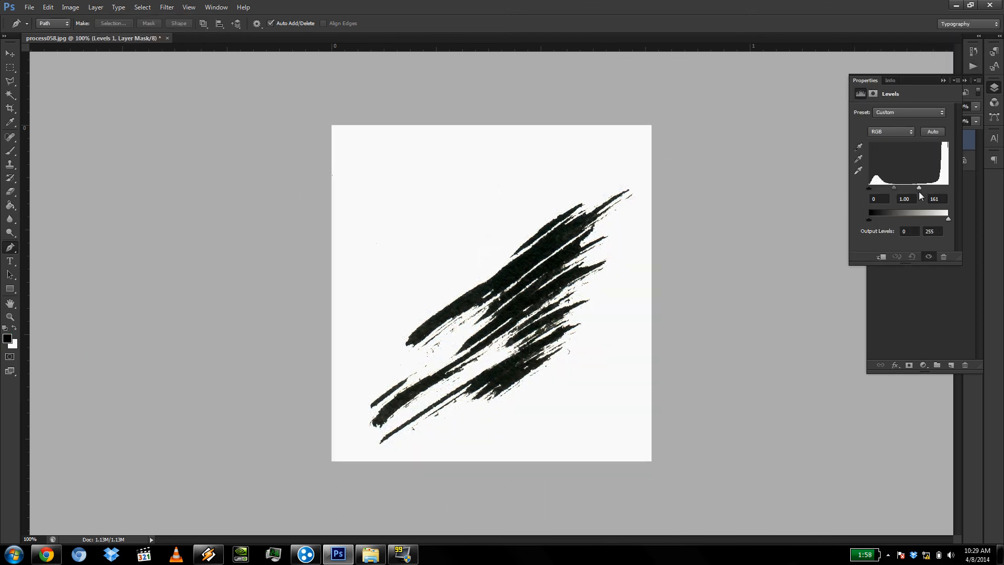
left_click(943, 81)
Load the Red channel as a selection and invert it to select the black brush strokes.
left_click(903, 80)
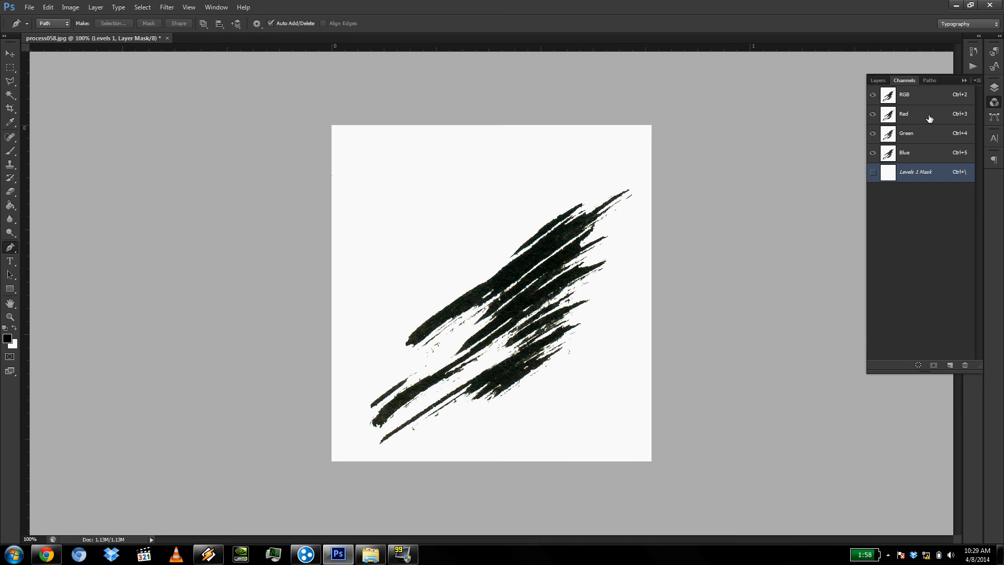
left_click(887, 116, "ctrl")
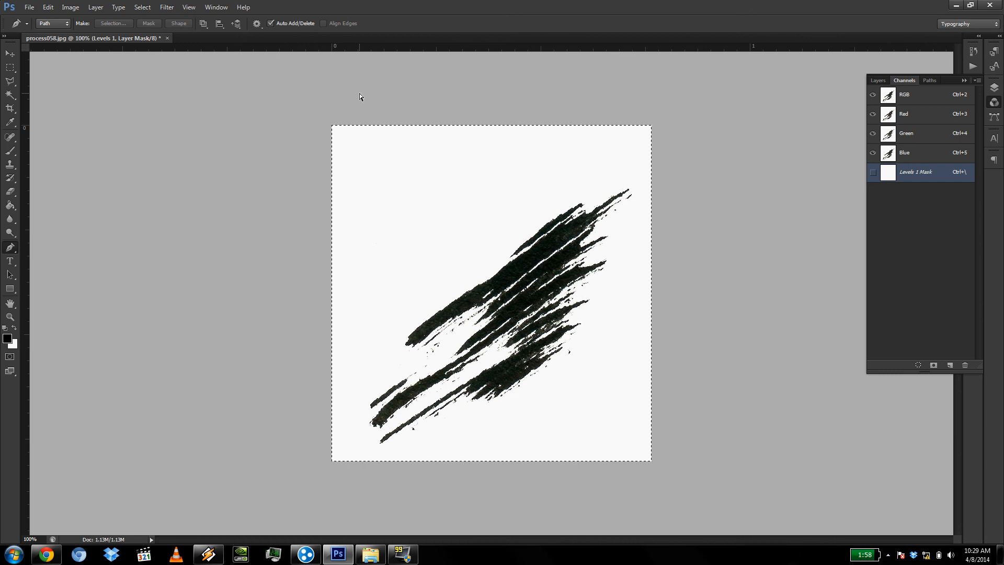
key("ctrl+d")
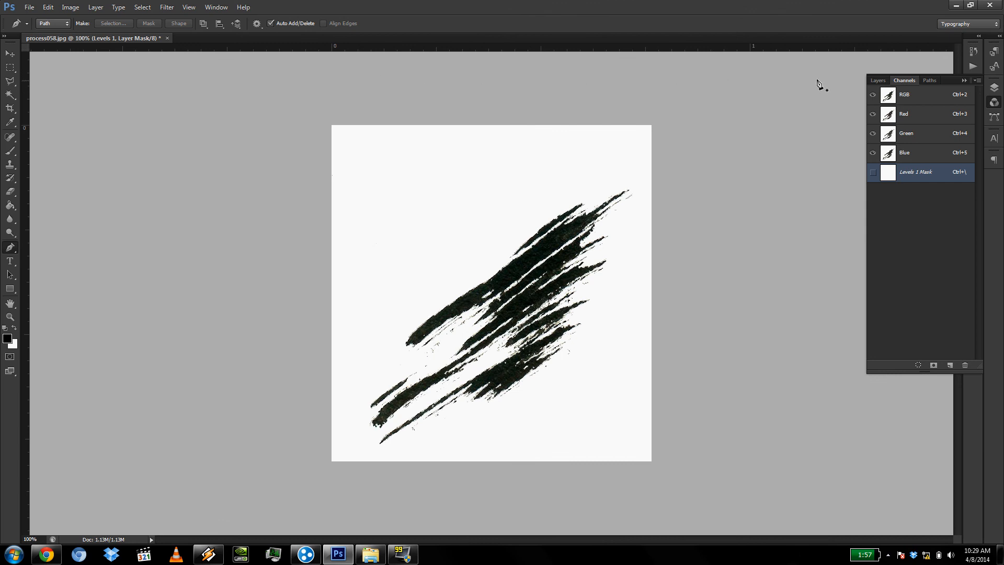
Add a red solid color fill layer from the stroke selection and hide the Levels 1 and Background layers.
left_click(876, 80)
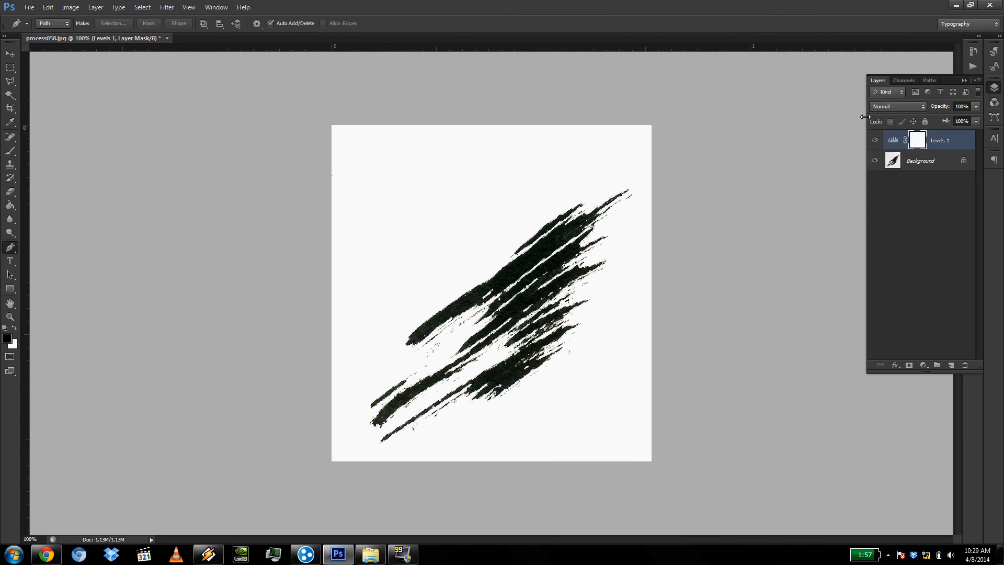
left_click(89, 7)
mouse_move(173, 87)
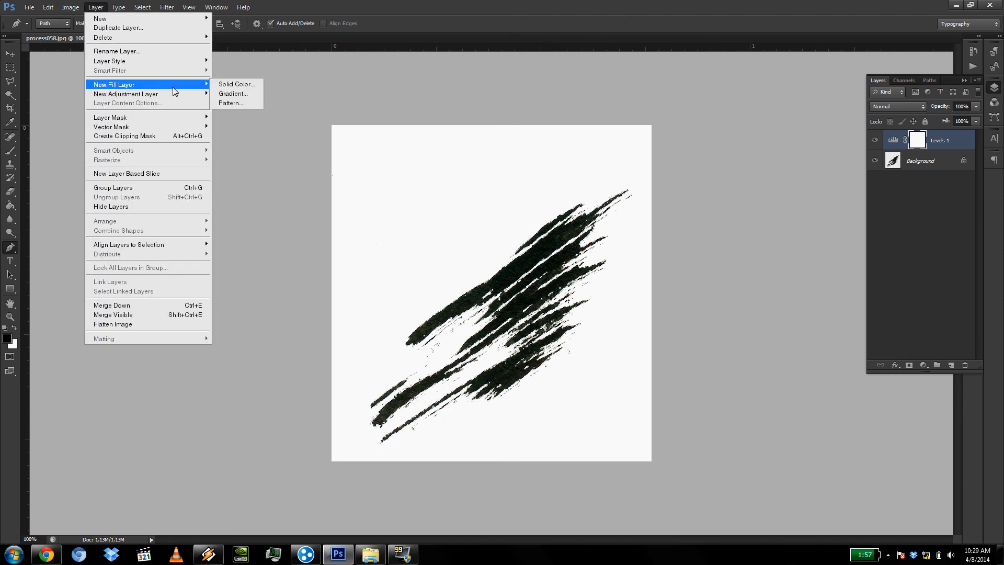
left_click(226, 89)
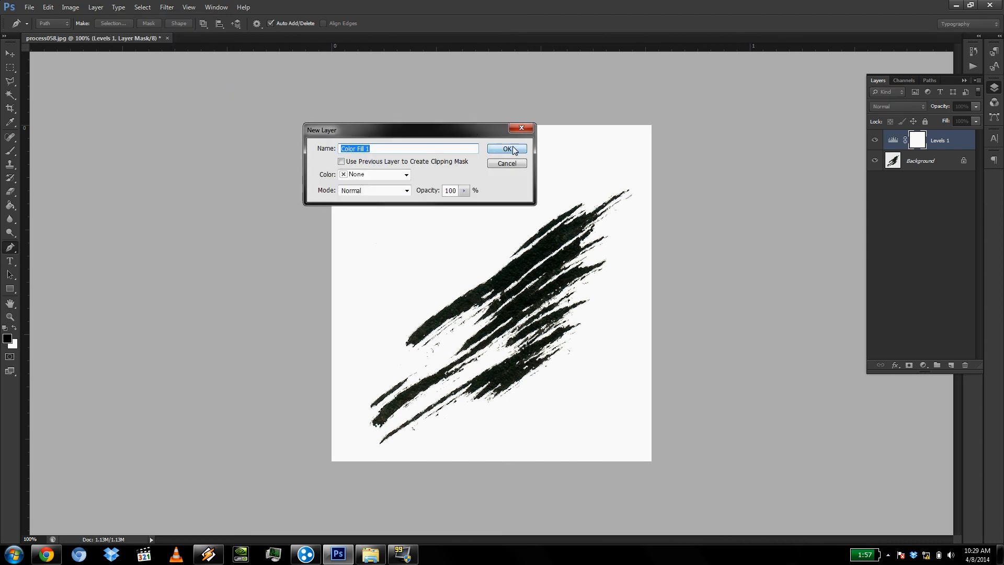
left_click(511, 150)
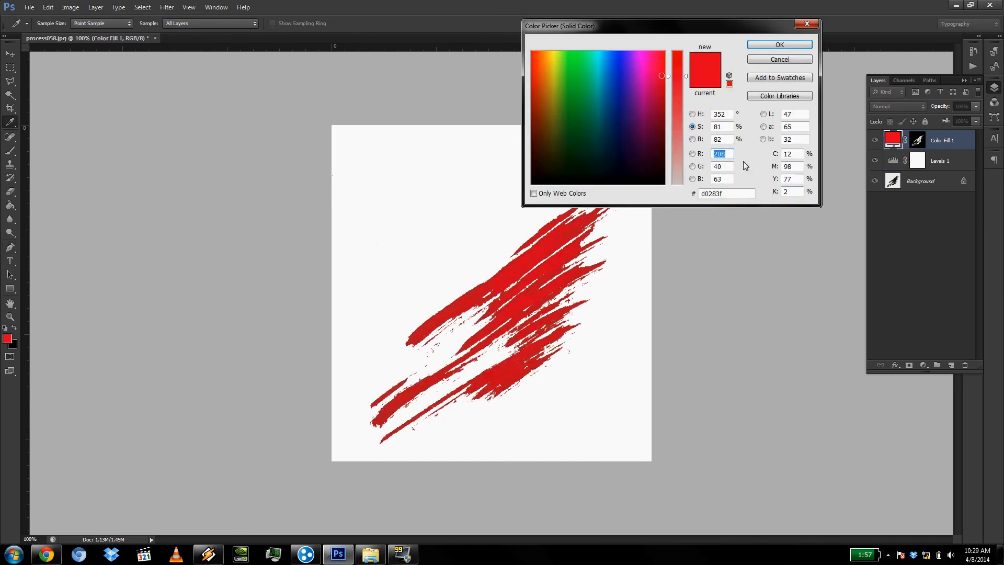
left_click(778, 44)
left_click(874, 160)
left_click(874, 180)
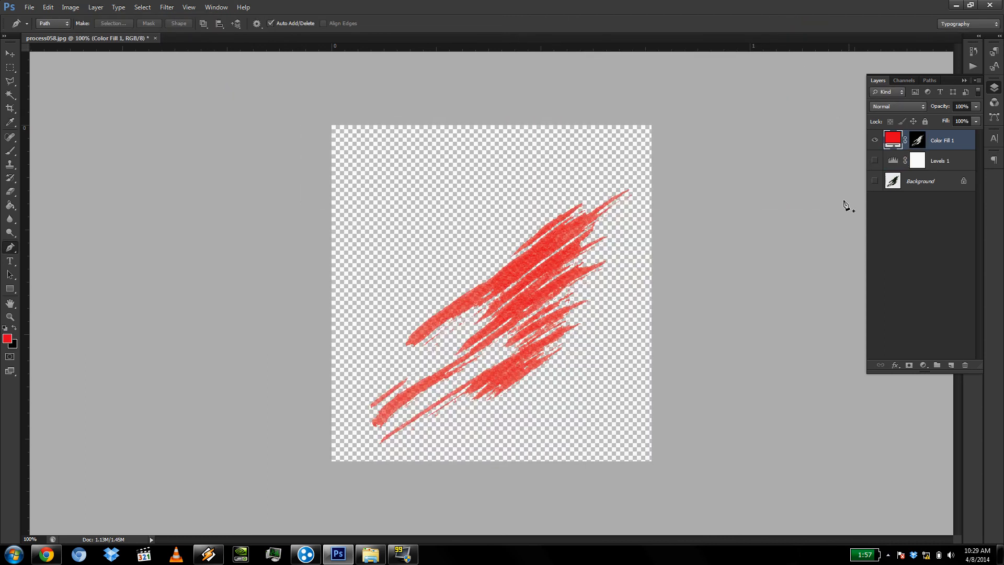
Create a new empty layer and move it down to directly above the Background layer.
left_click(952, 365)
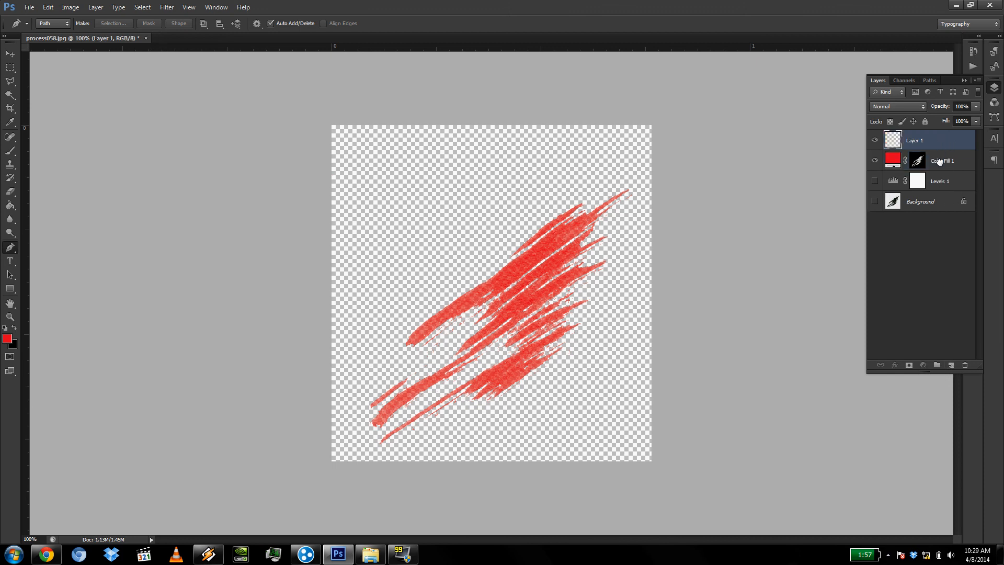
key("ctrl+[")
key("ctrl+[")
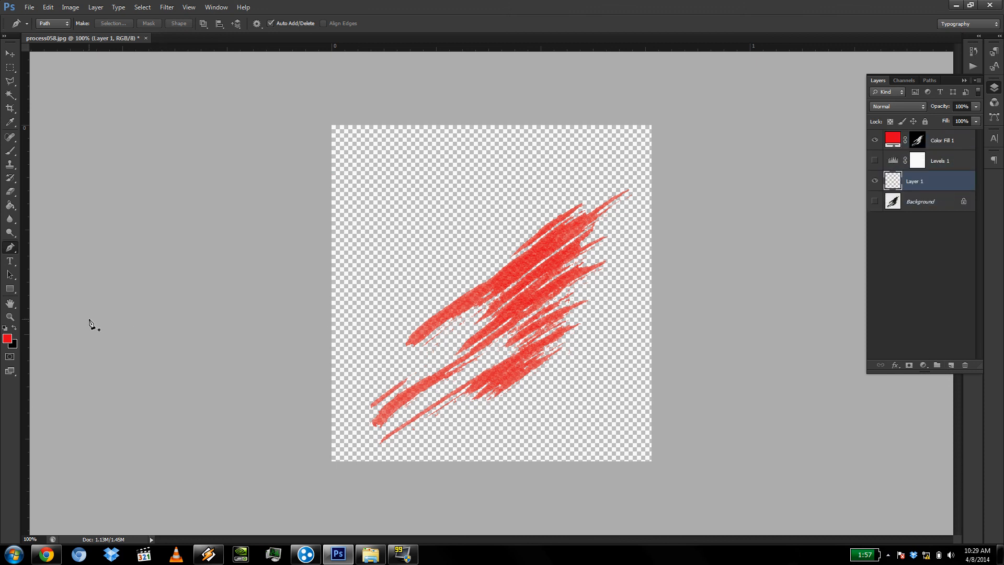
Paint a soft black backdrop behind the red strokes on the new layer using a 600 px brush.
left_click(14, 330)
key("b")
left_click(471, 331)
left_click(486, 322)
left_click(501, 315)
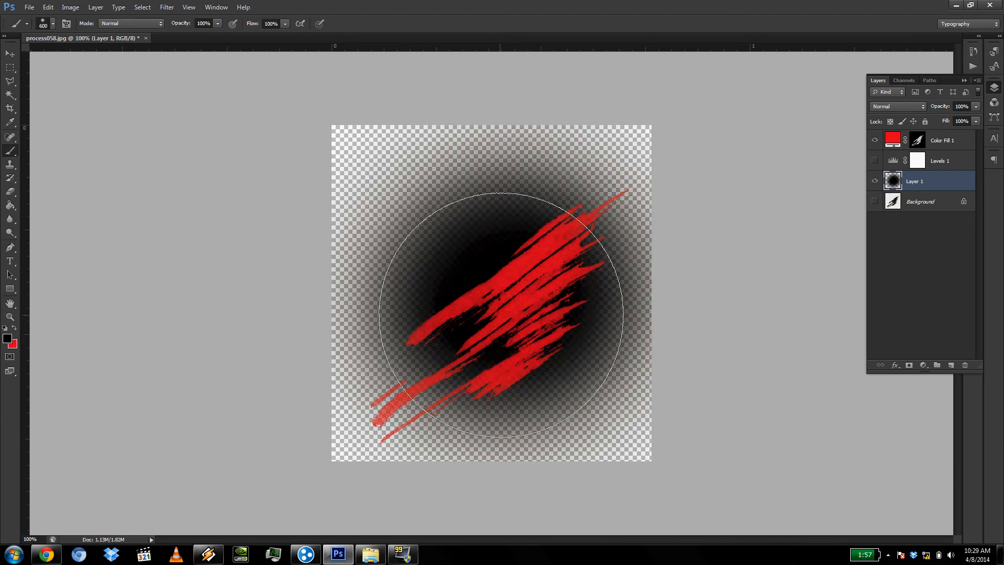
mouse_move(501, 315)
left_mouse_down()
mouse_move(410, 385)
mouse_move(576, 246)
mouse_move(544, 272)
left_mouse_up()
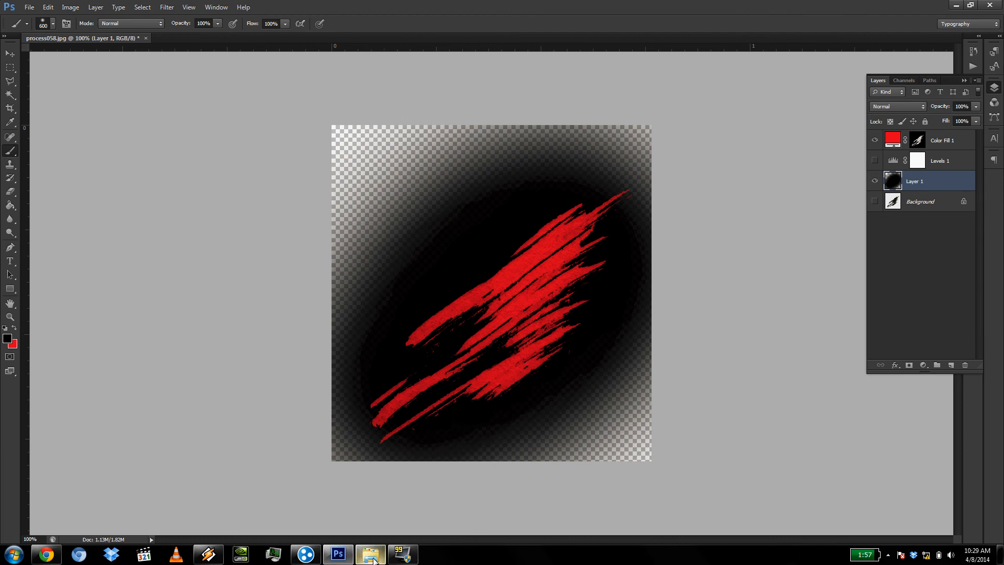
Open process086 from the BLOG 2 folder as a separate document in Photoshop.
mouse_move(373, 560)
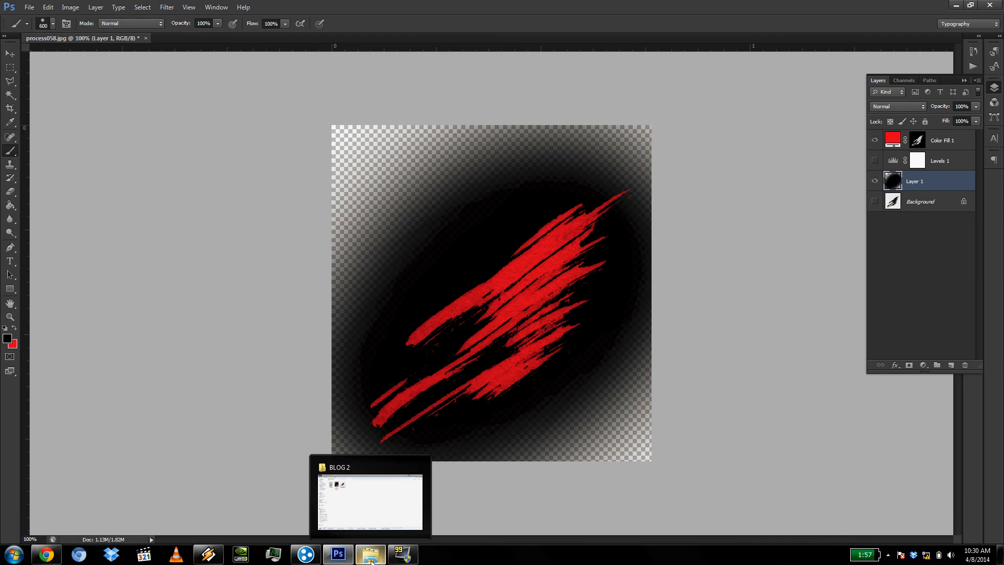
left_click(371, 560)
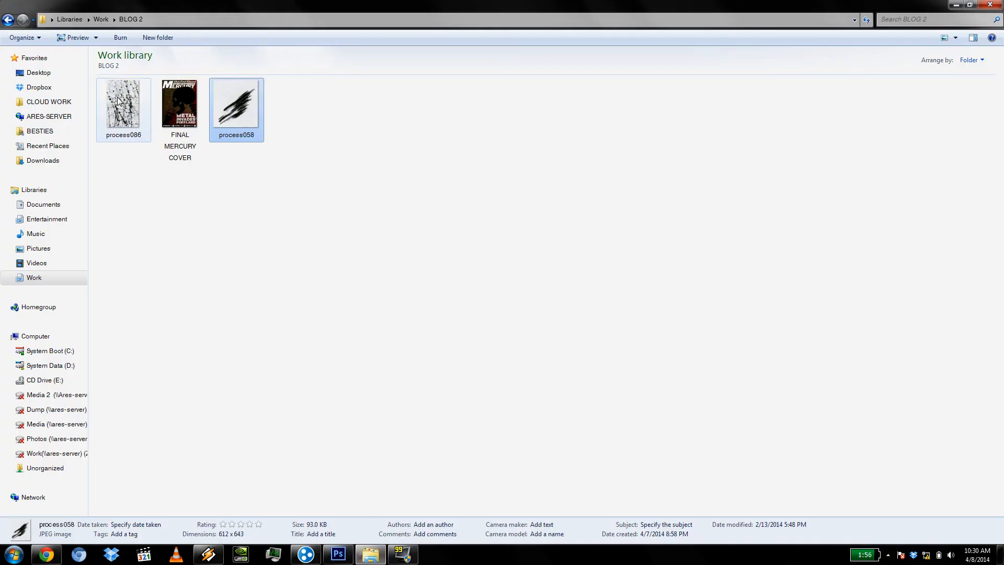
left_click_drag(119, 114, 253, 41)
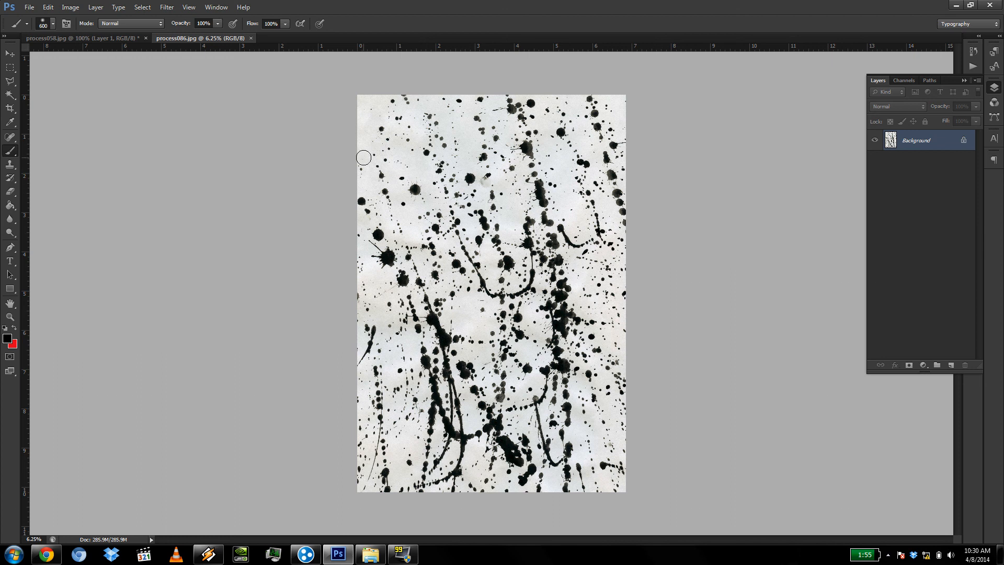
Add a Levels adjustment layer to the splatter image with input levels of 0 for black and 206 for white.
left_click(98, 7)
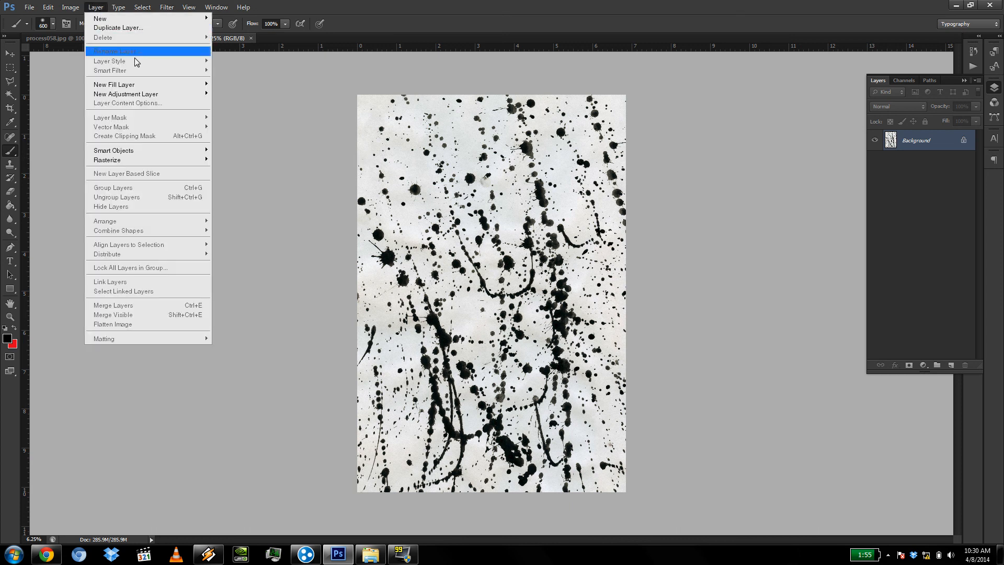
mouse_move(153, 94)
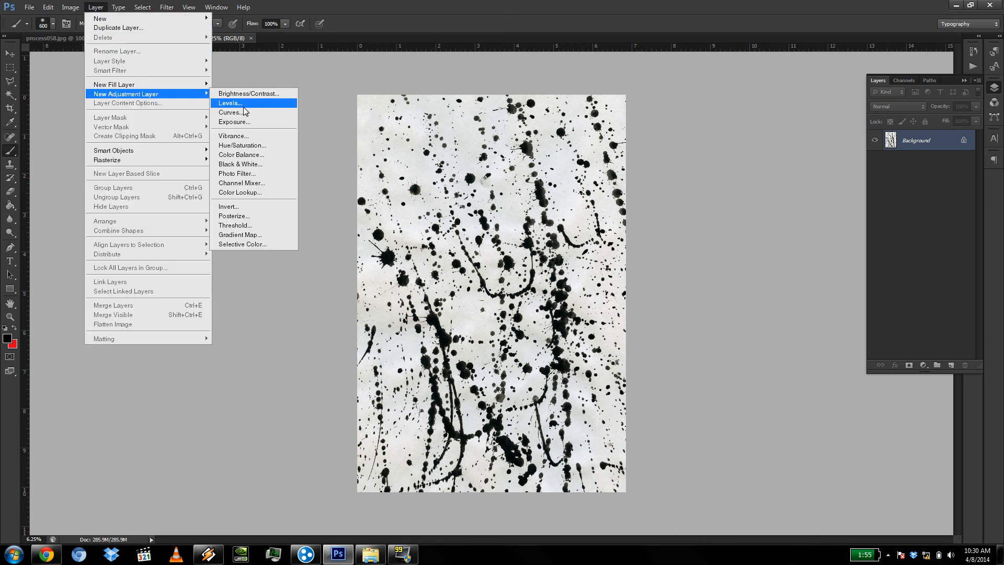
left_click(290, 104)
key("Return")
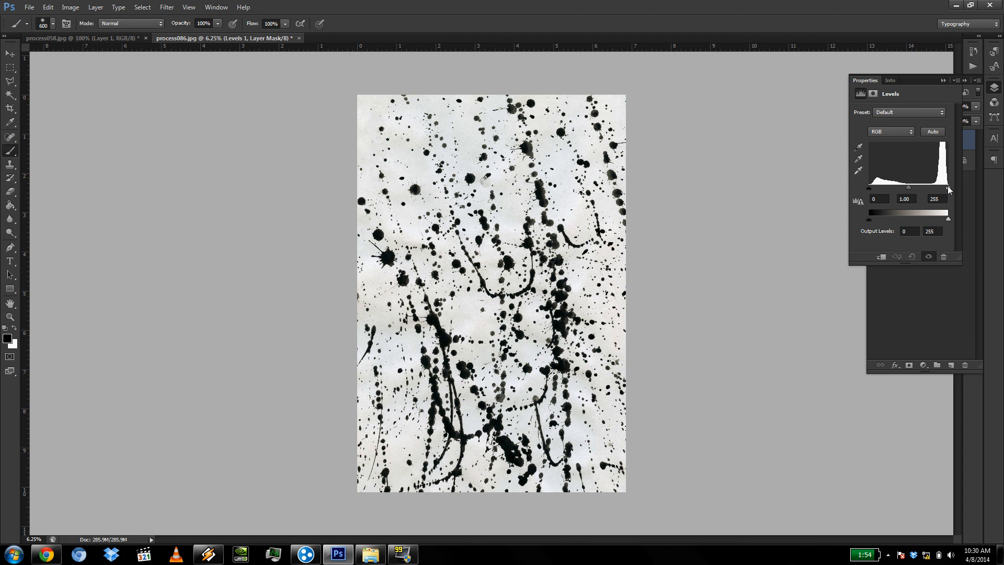
left_click_drag(945, 191, 935, 191)
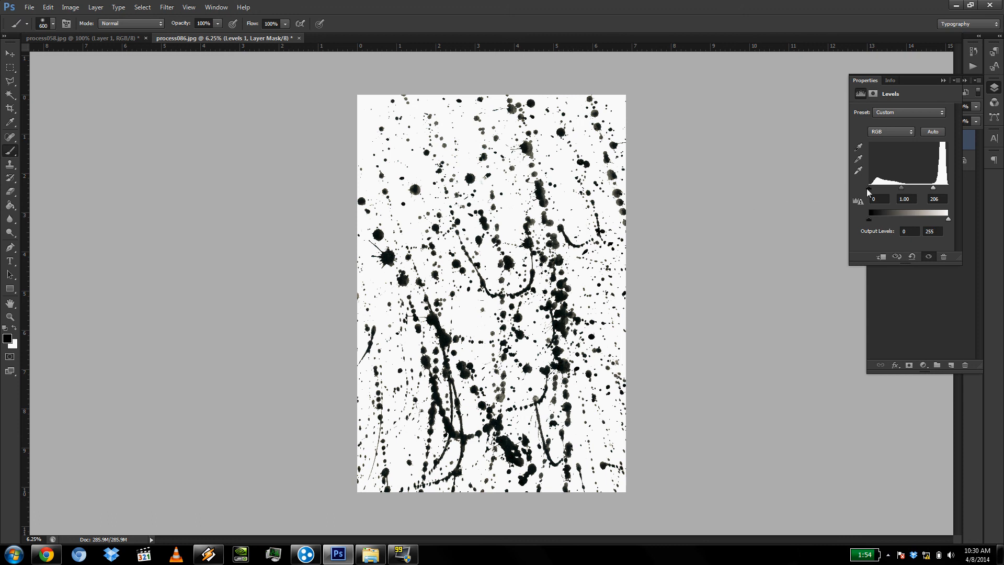
left_click_drag(866, 188, 890, 188)
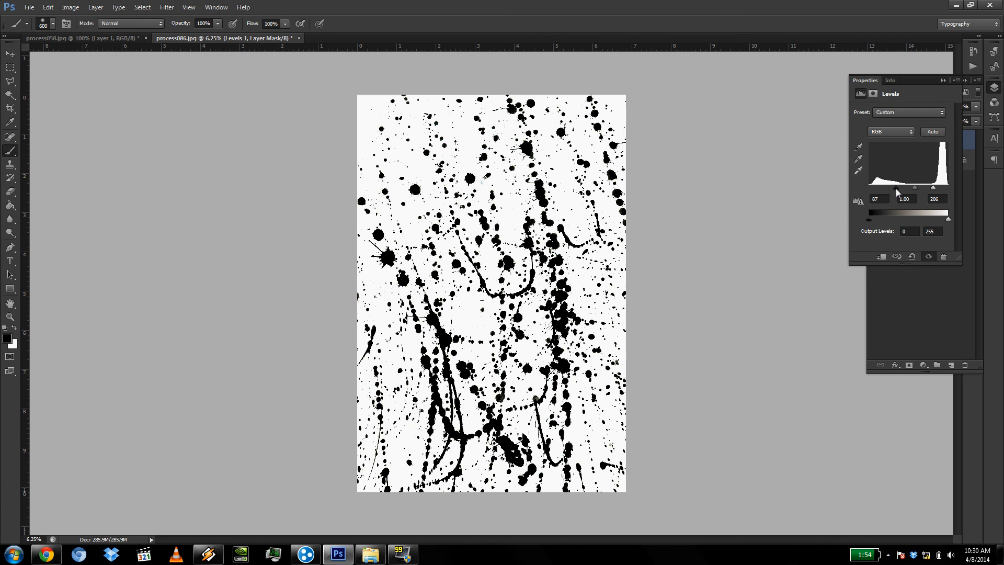
left_click_drag(895, 188, 829, 186)
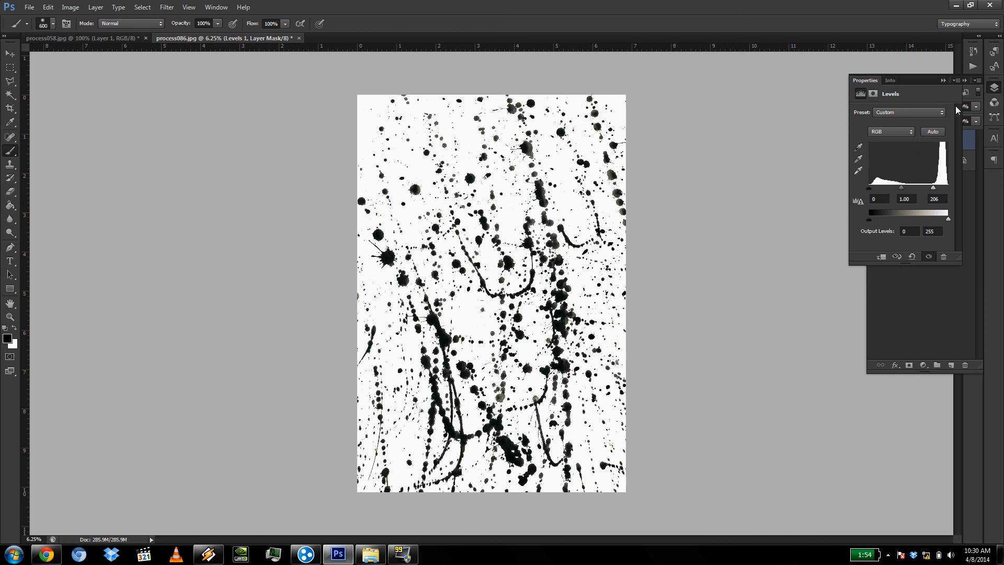
left_click(943, 80)
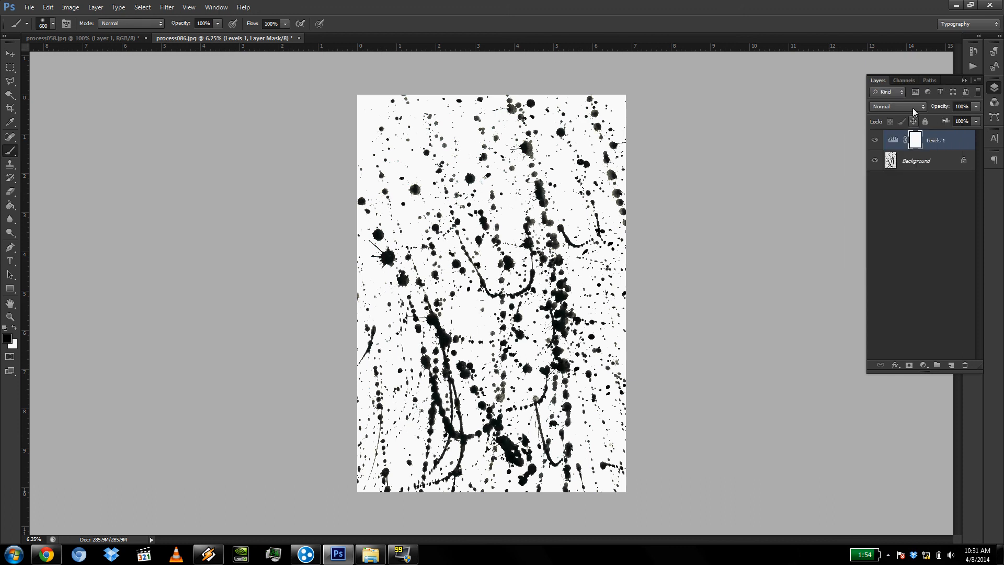
Select the black ink splatters by loading the Red channel as a selection and inverting it.
left_click(909, 80)
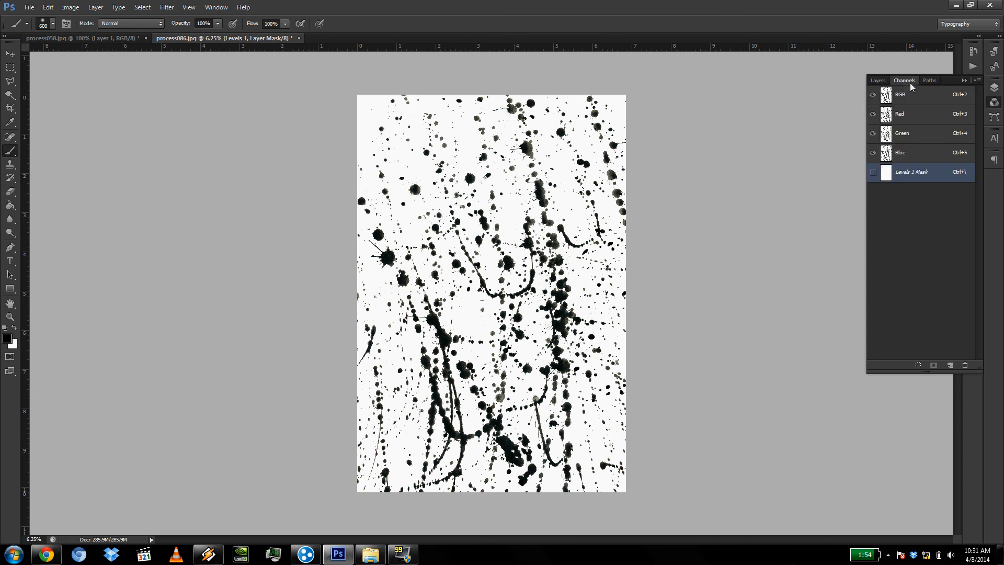
left_click(886, 116, "ctrl")
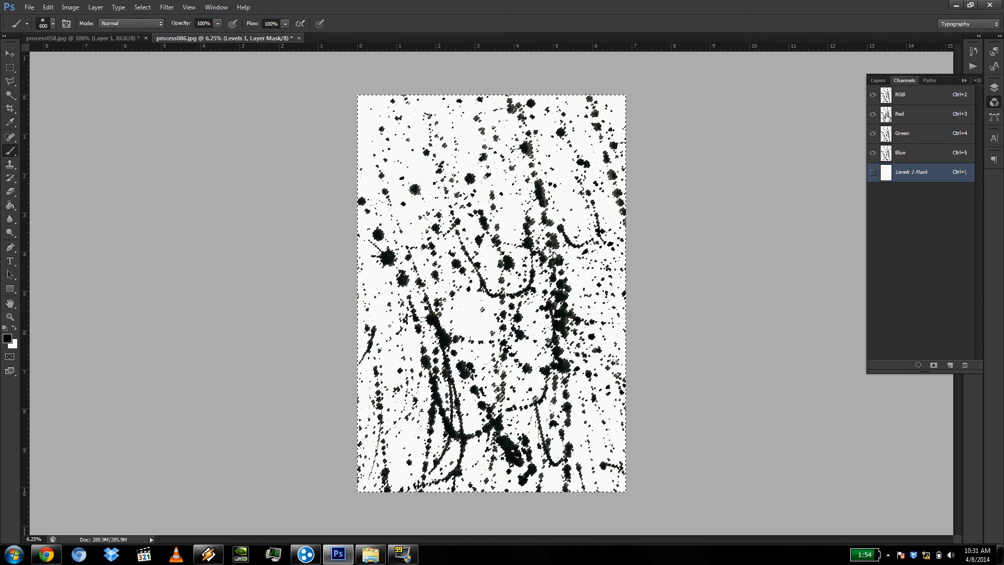
key("ctrl+shift+i")
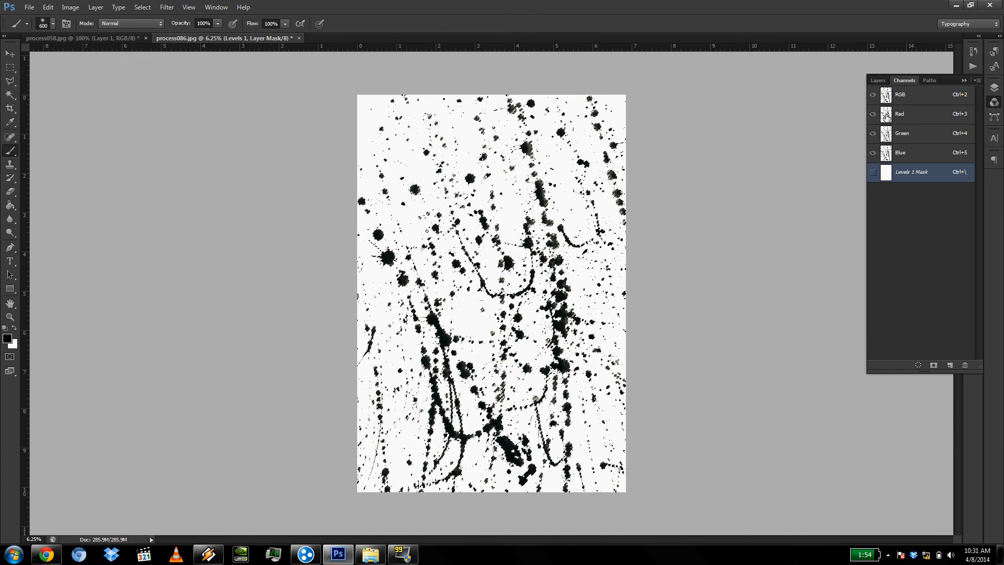
Create a solid color fill layer from the splatter selection using bright green 30ff00.
left_click(99, 7)
mouse_move(157, 85)
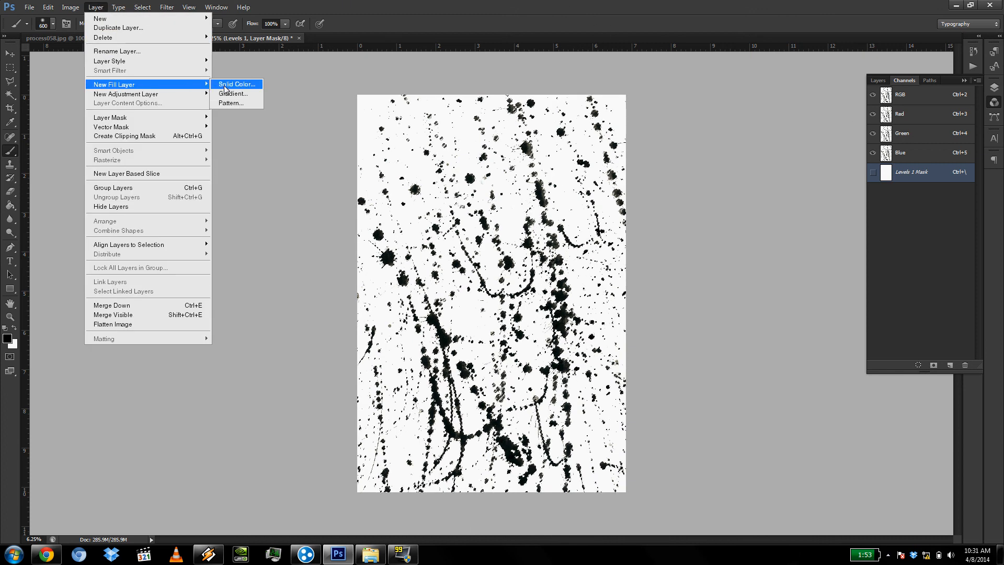
left_click(225, 87)
left_click(510, 148)
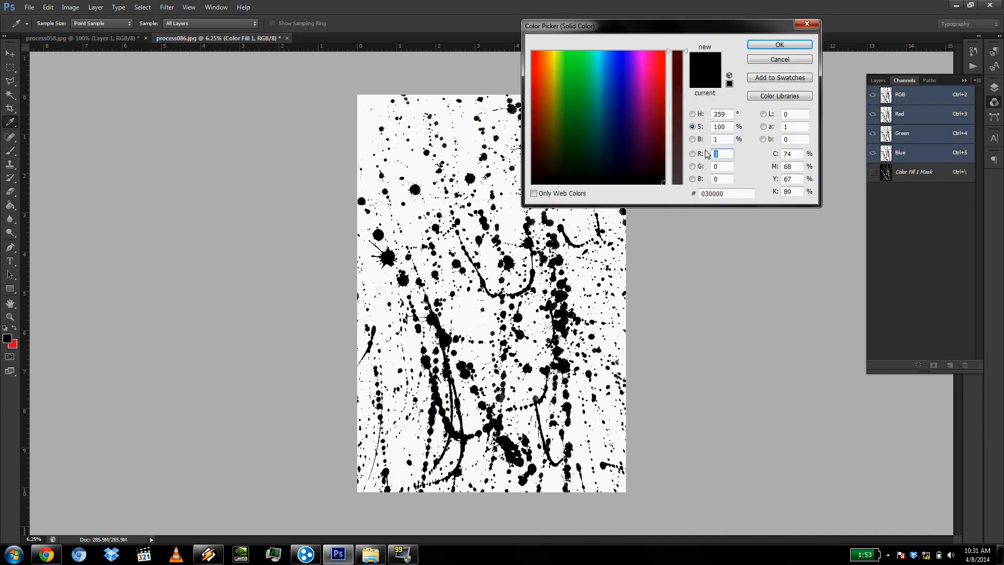
left_click(572, 51)
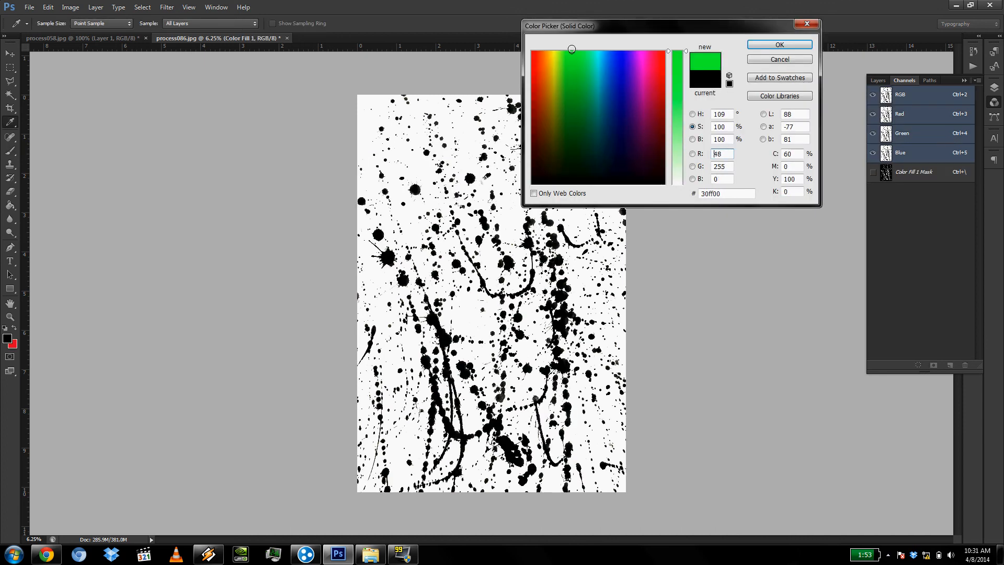
left_click(779, 45)
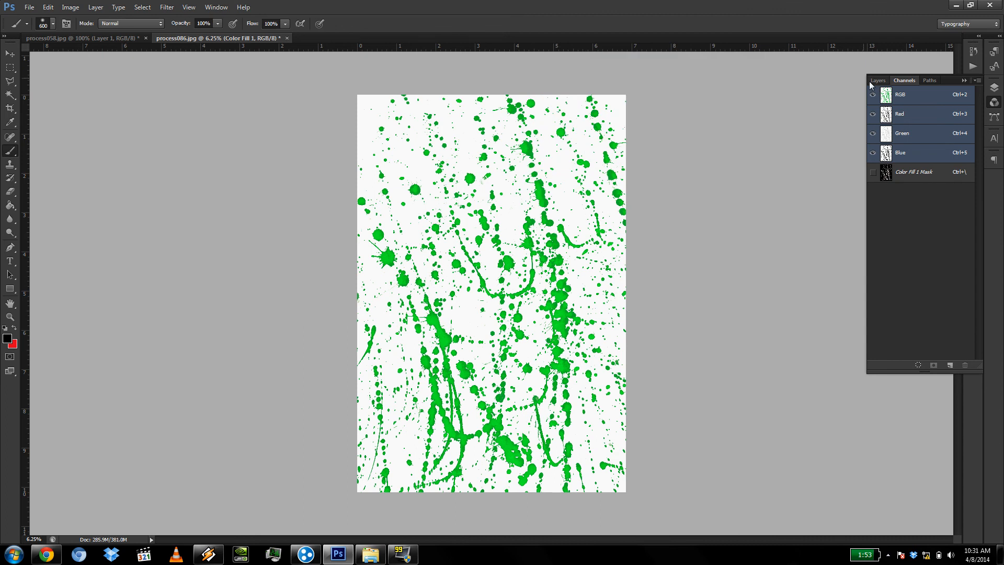
Hide the Levels 1 and Background layers so only the green splatter fill remains displayed.
left_click(878, 80)
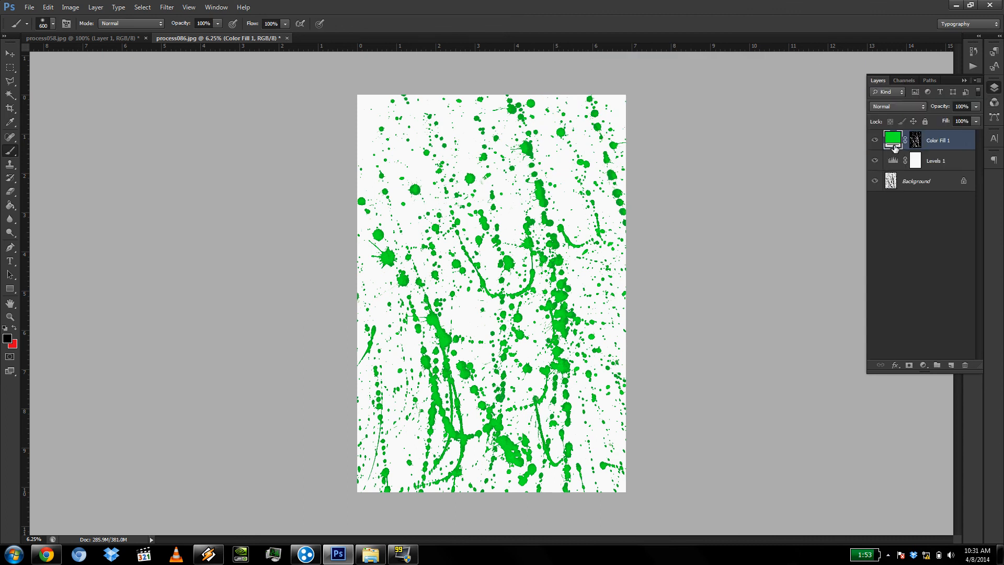
left_click(874, 161)
left_click(874, 181)
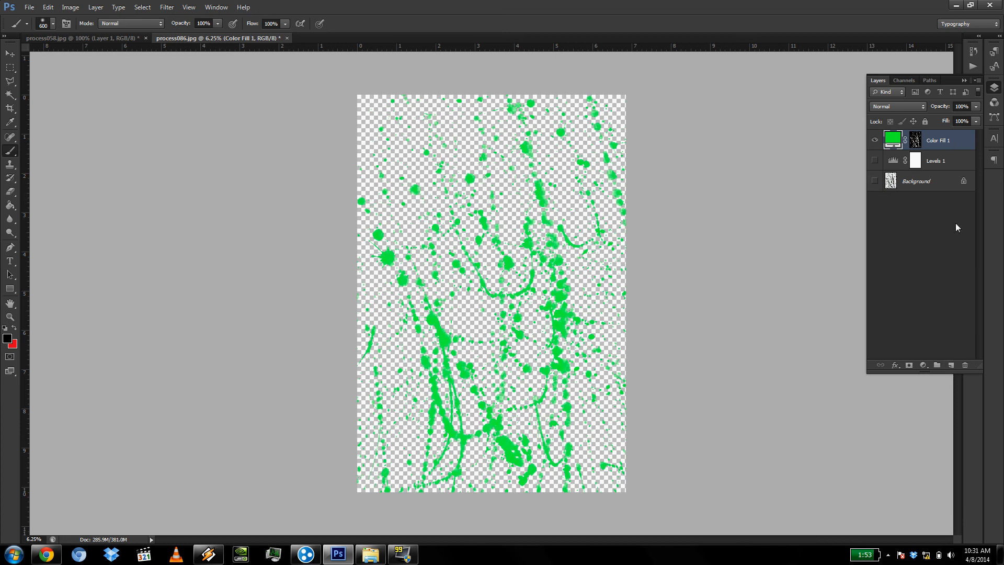
Add a new layer directly beneath the green Color Fill 1 layer and fill it with black using the Paint Bucket.
left_click(952, 364)
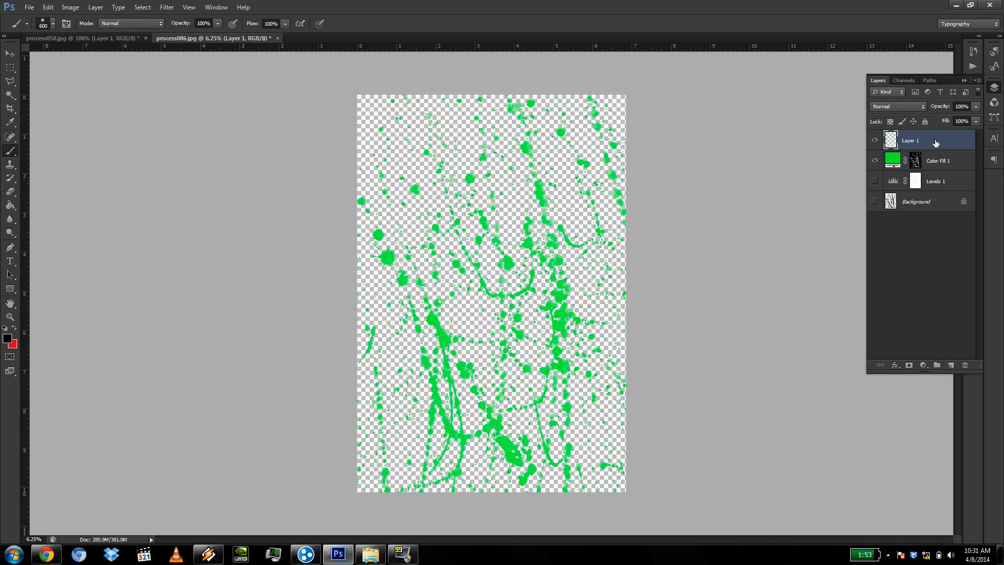
left_click_drag(935, 142, 936, 166)
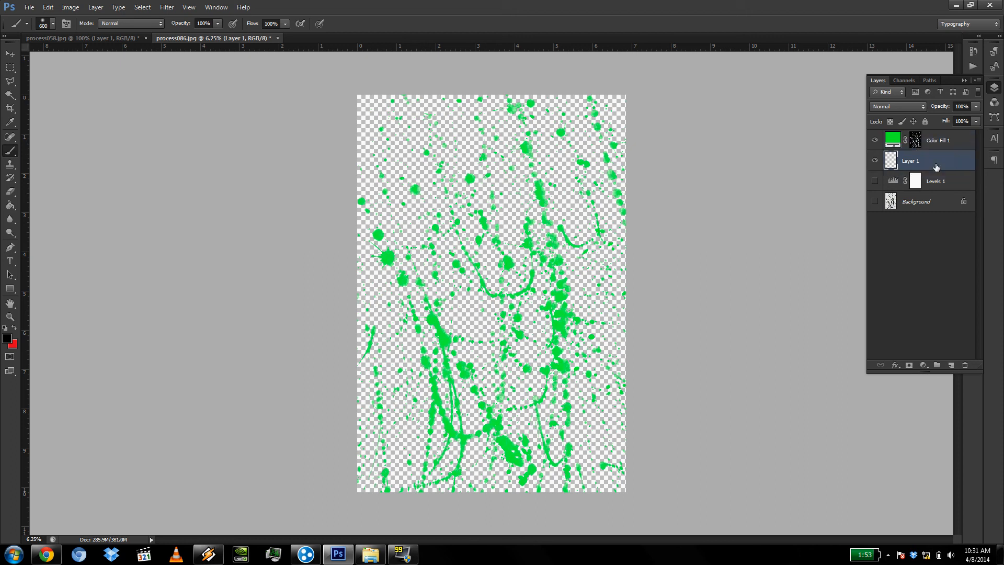
left_click(10, 205)
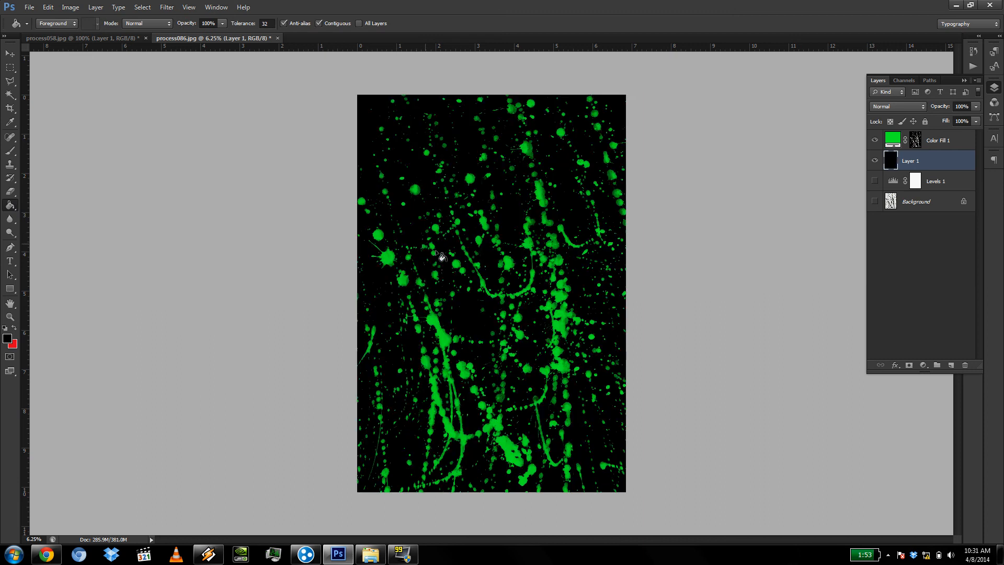
Examine the edges and tonal detail of the green splatters against the black backdrop, up close and across the whole image.
key("ctrl+plus")
scroll(469, 196, "up", 14)
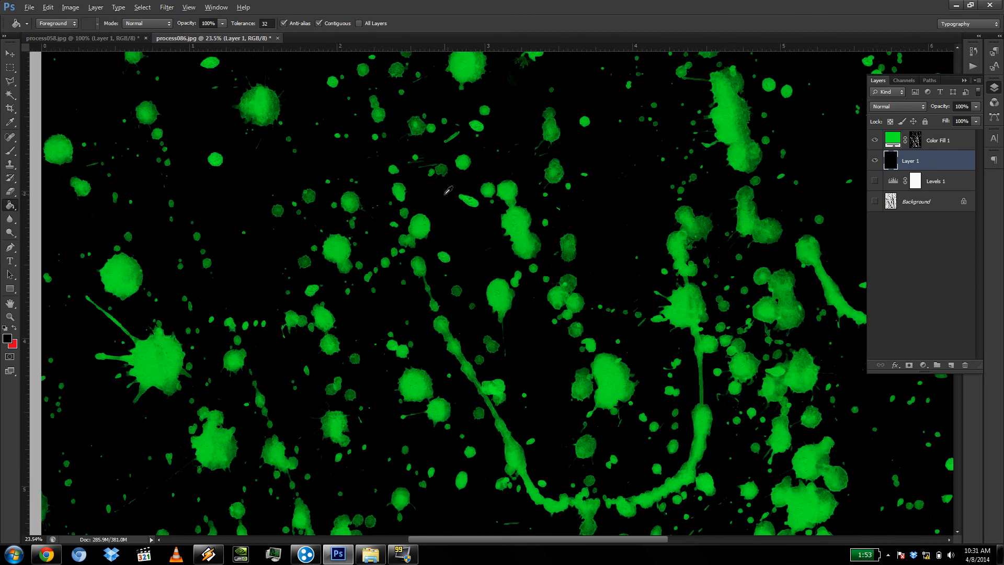
scroll(271, 103, "up", 1)
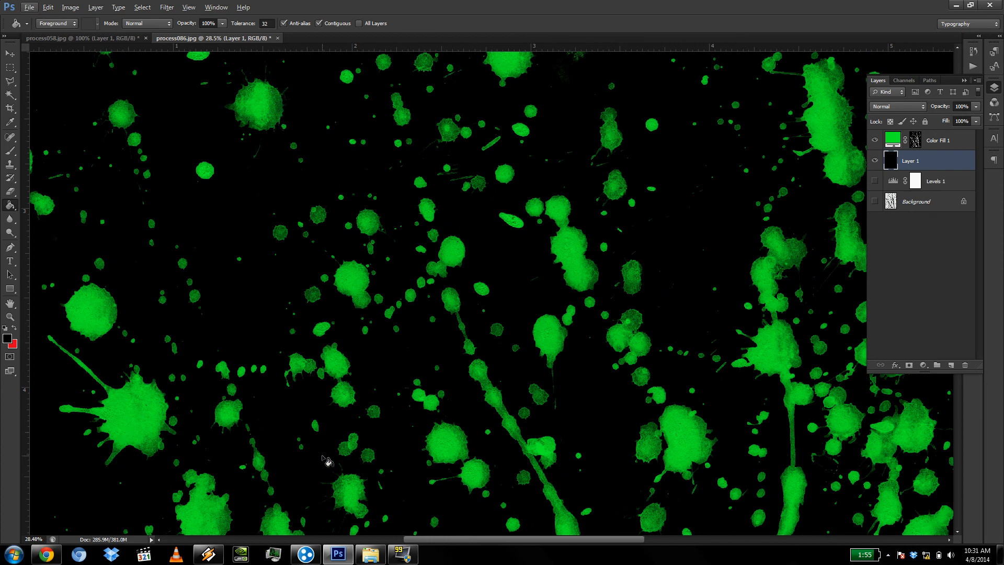
scroll(562, 430, "down", 5)
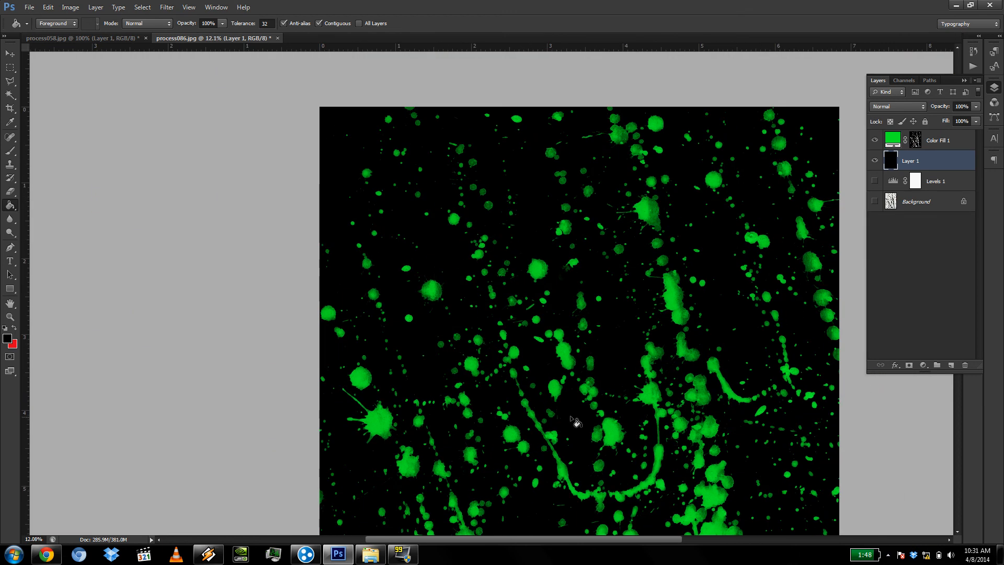
left_click_drag(580, 406, 526, 285)
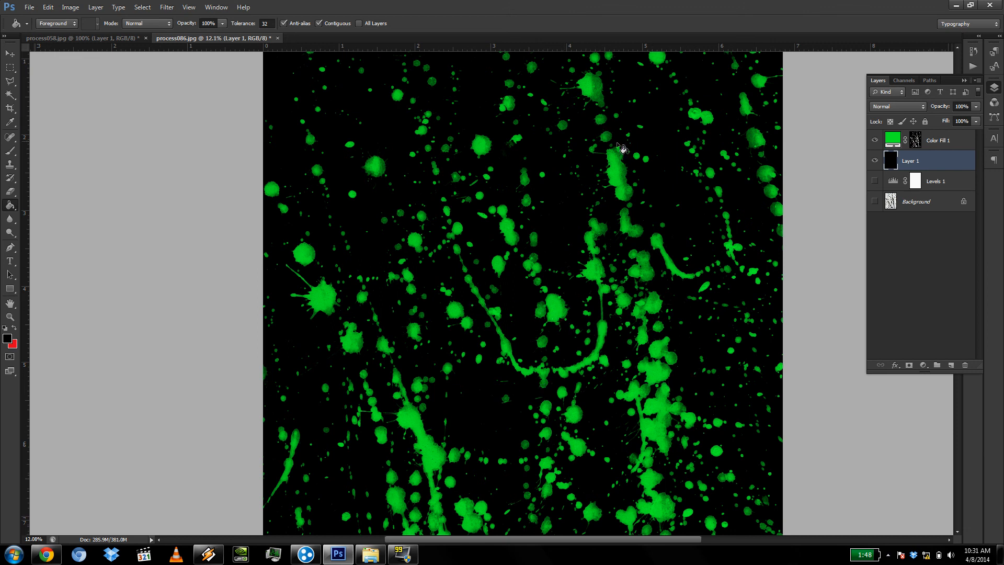
left_click_drag(663, 382, 639, 224)
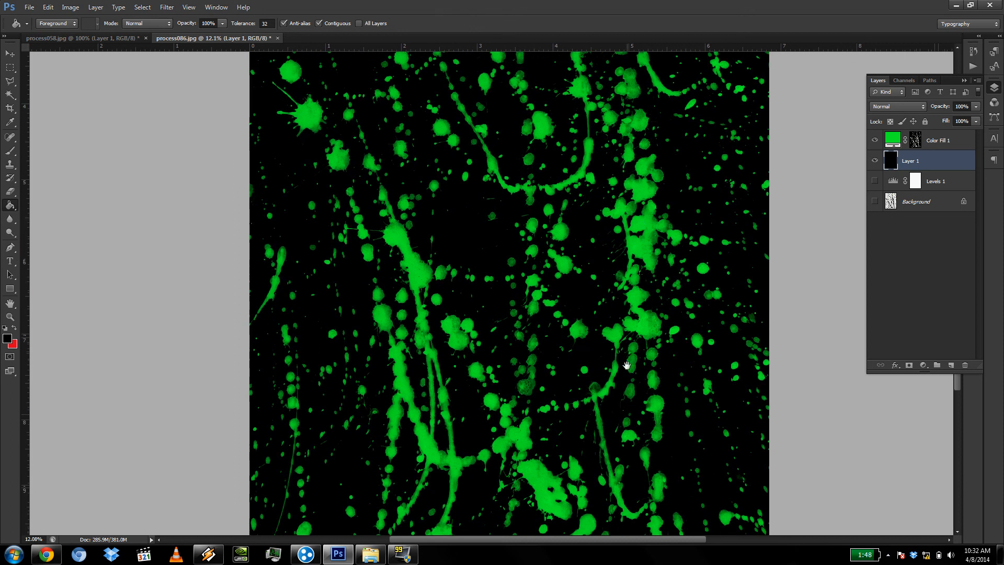
left_click_drag(622, 414, 619, 331)
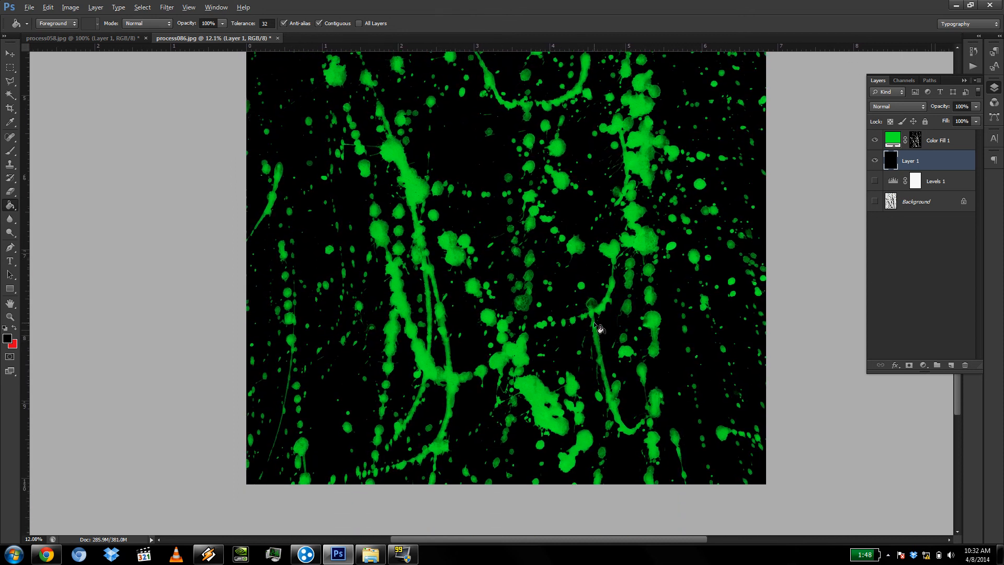
scroll(618, 242, "down", 2)
scroll(595, 272, "up", 2)
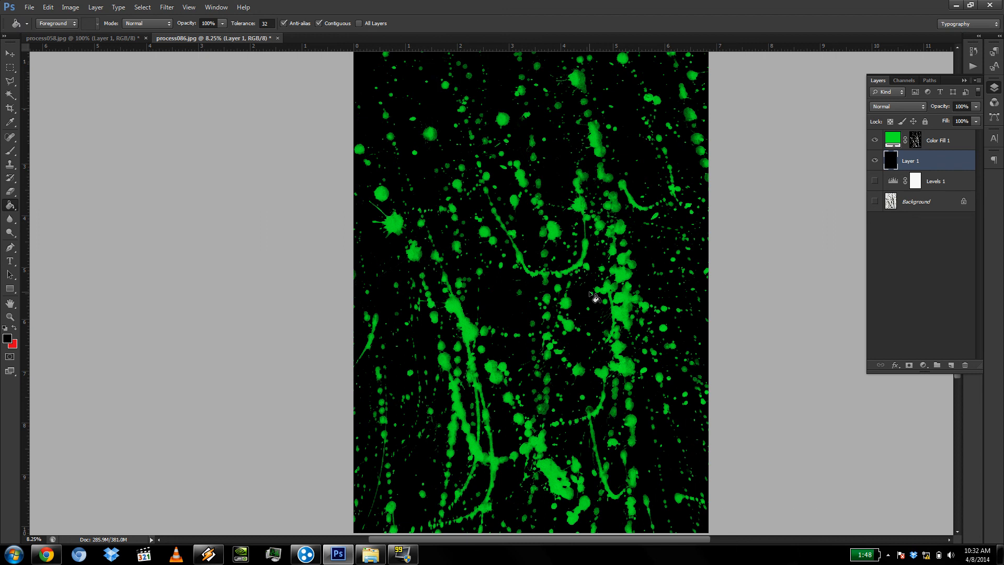
scroll(589, 291, "down", 1)
scroll(589, 291, "down", 1)
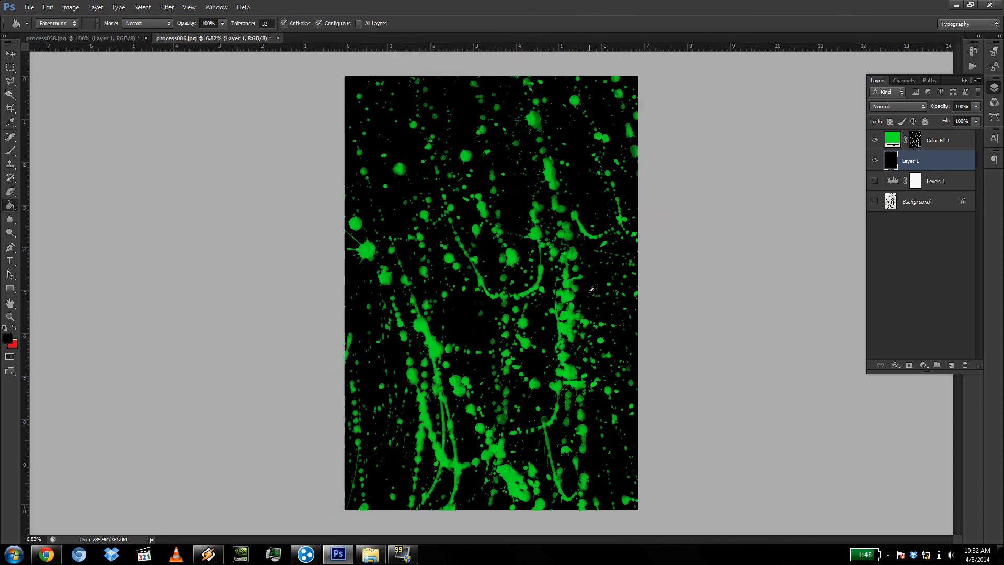